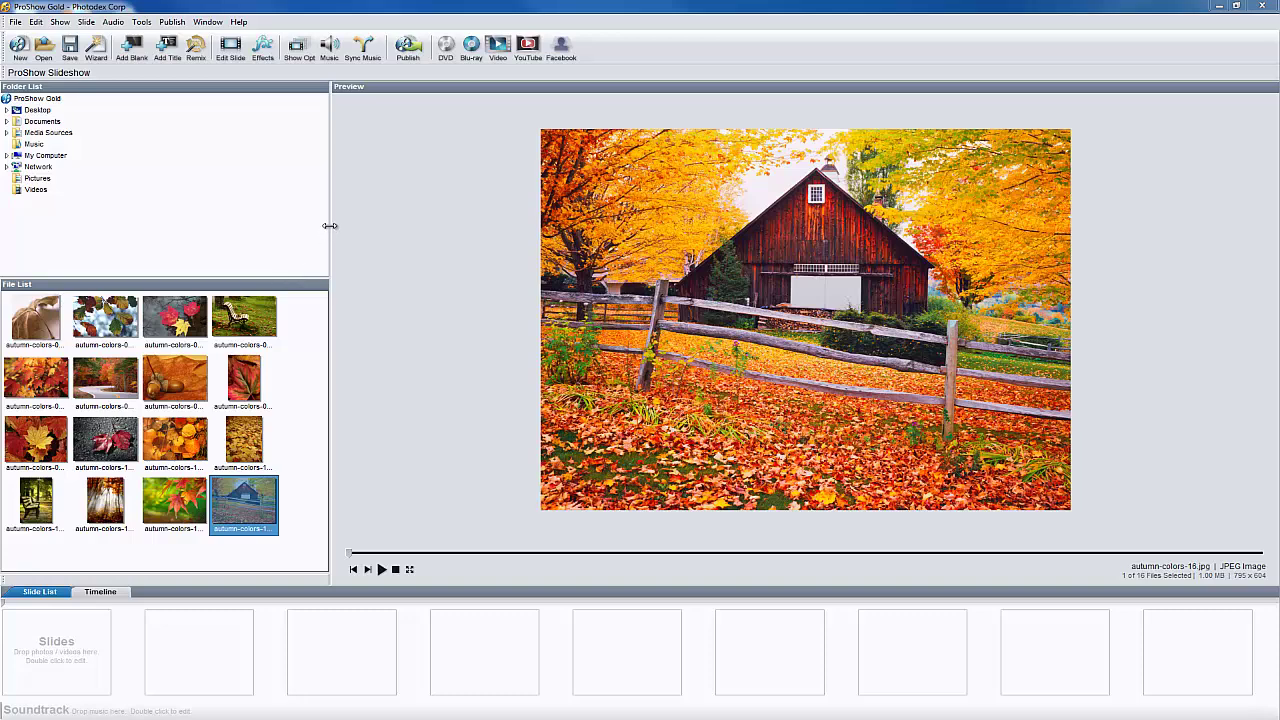
Widen the left panels and shrink the folder tree so thumbnails fit five per row.
{"action": "mouse_move", "coordinate": [330, 226]}
{"action": "left_mouse_down"}
{"action": "mouse_move", "coordinate": [177, 227]}
{"action": "mouse_move", "coordinate": [366, 236]}
{"action": "left_mouse_up"}
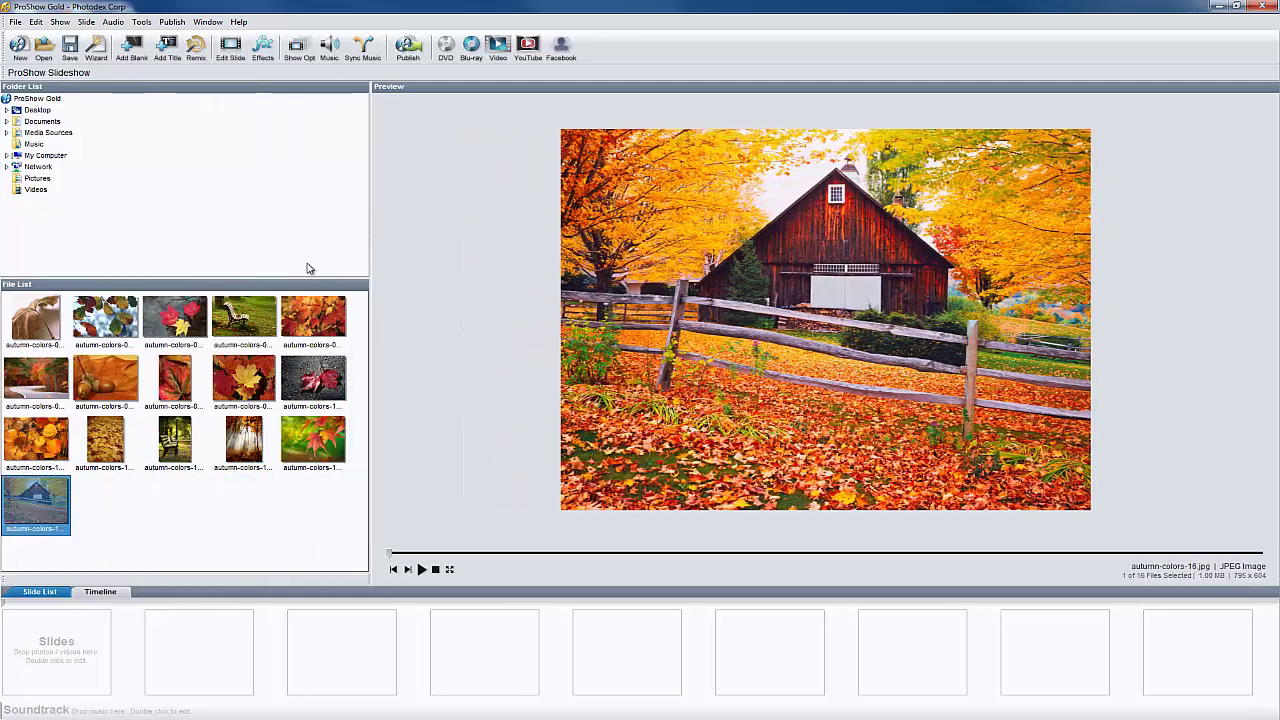
{"action": "left_click_drag", "start_coordinate": [307, 281], "coordinate": [307, 268]}
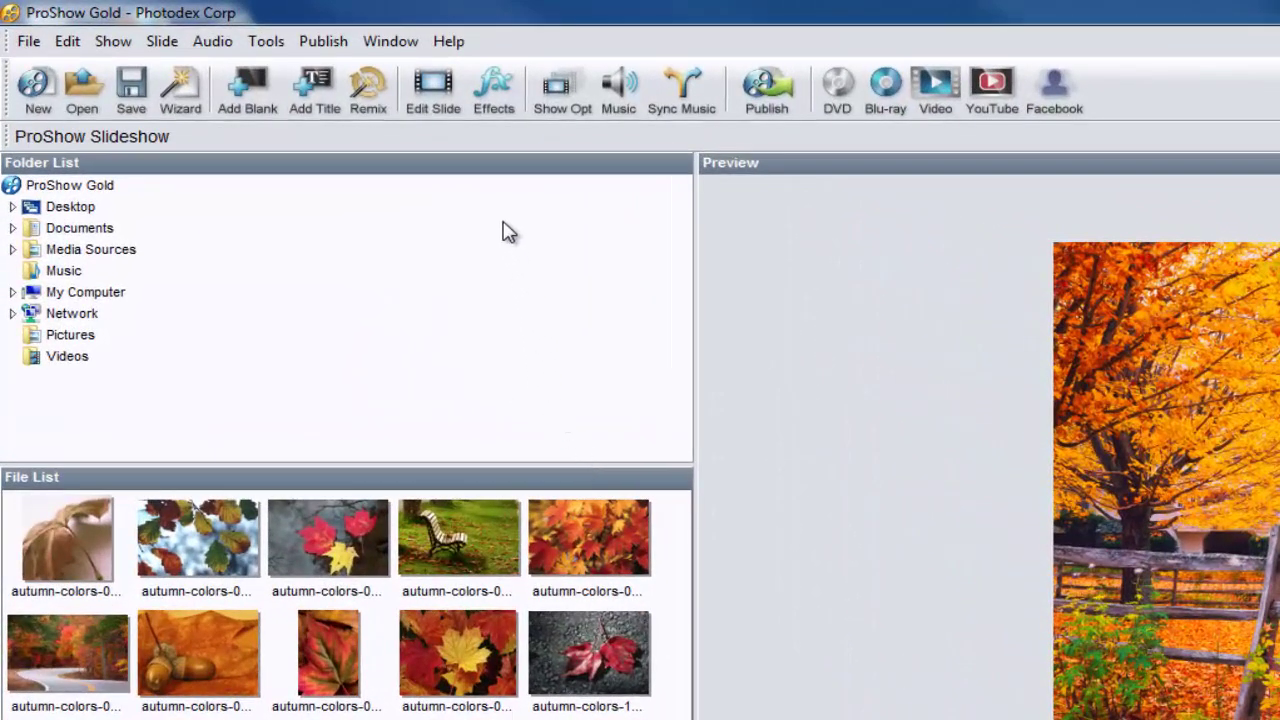
Turn on the Favorites, Lightbox and Publishing Formats panels from Window > Show.
{"action": "left_click", "coordinate": [401, 43]}
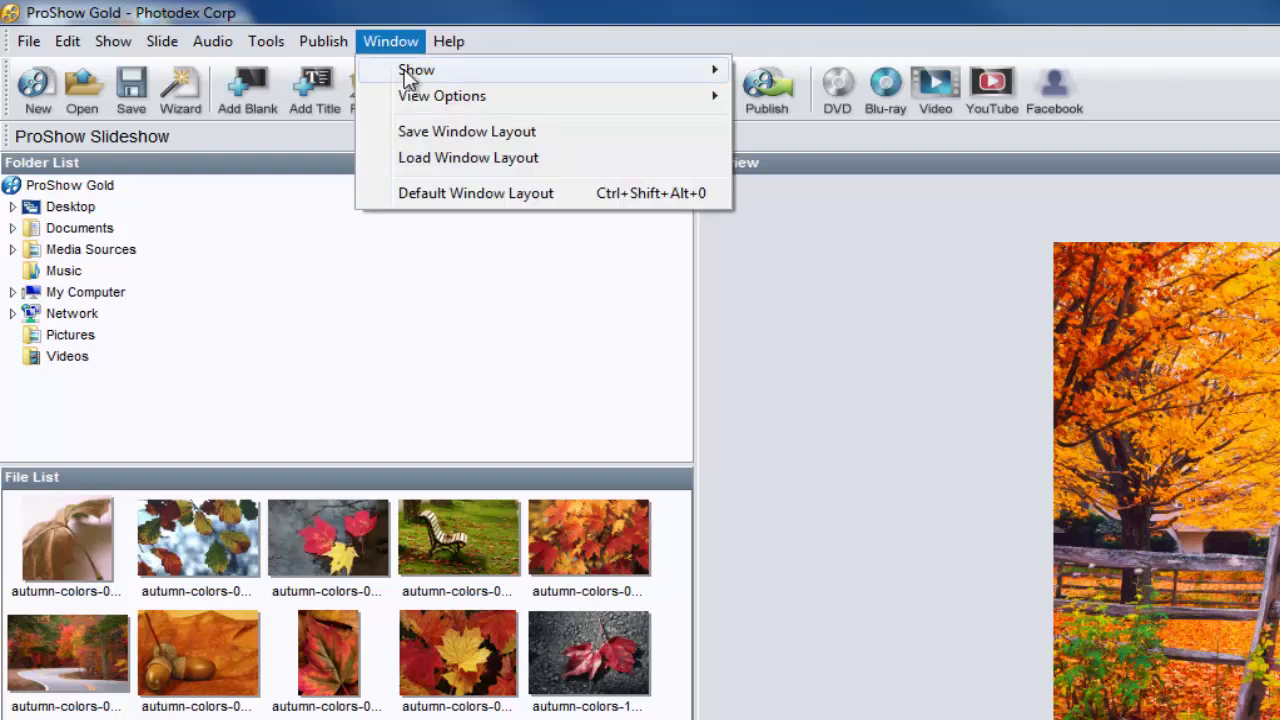
{"action": "mouse_move", "coordinate": [540, 70]}
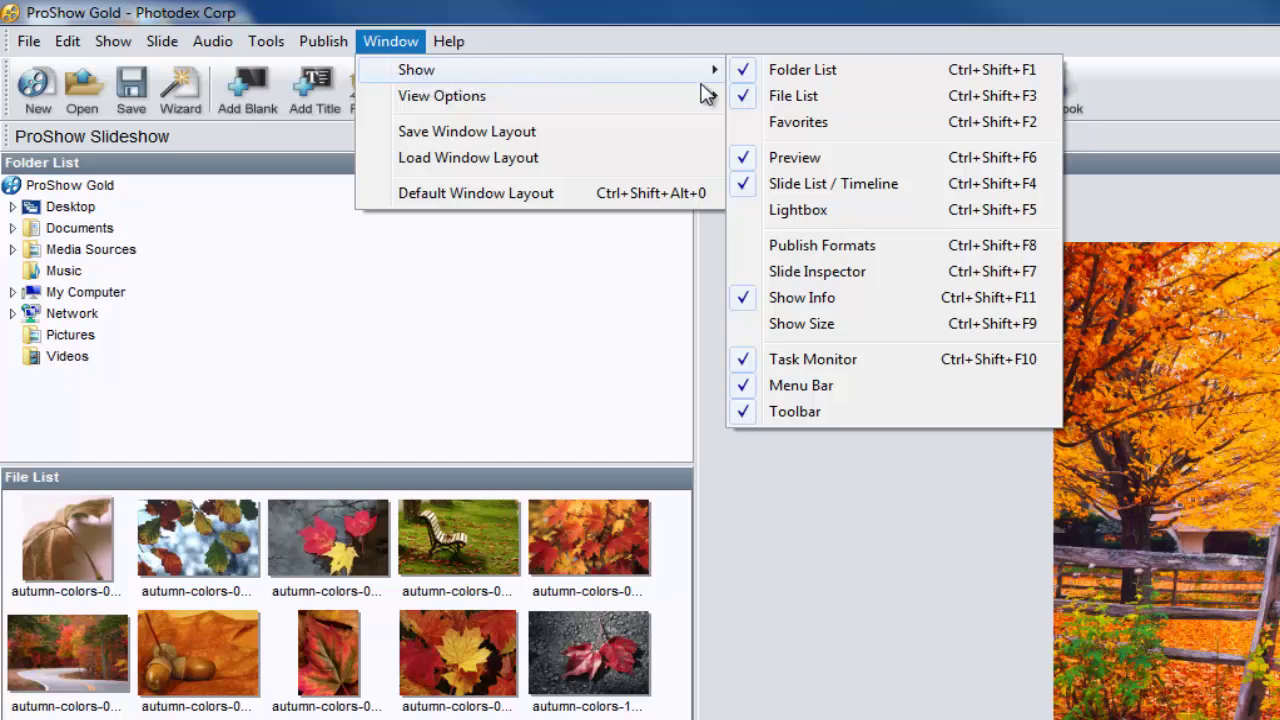
{"action": "left_click", "coordinate": [784, 124]}
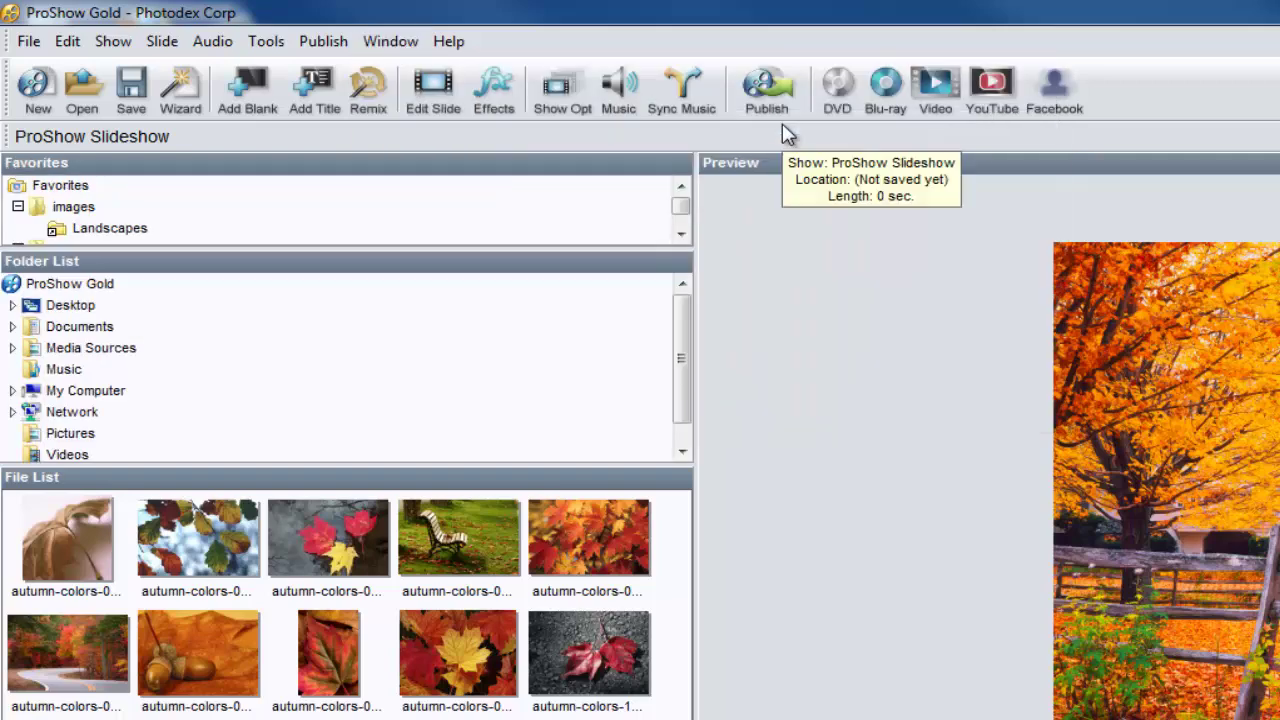
{"action": "left_click", "coordinate": [407, 52]}
{"action": "mouse_move", "coordinate": [416, 69]}
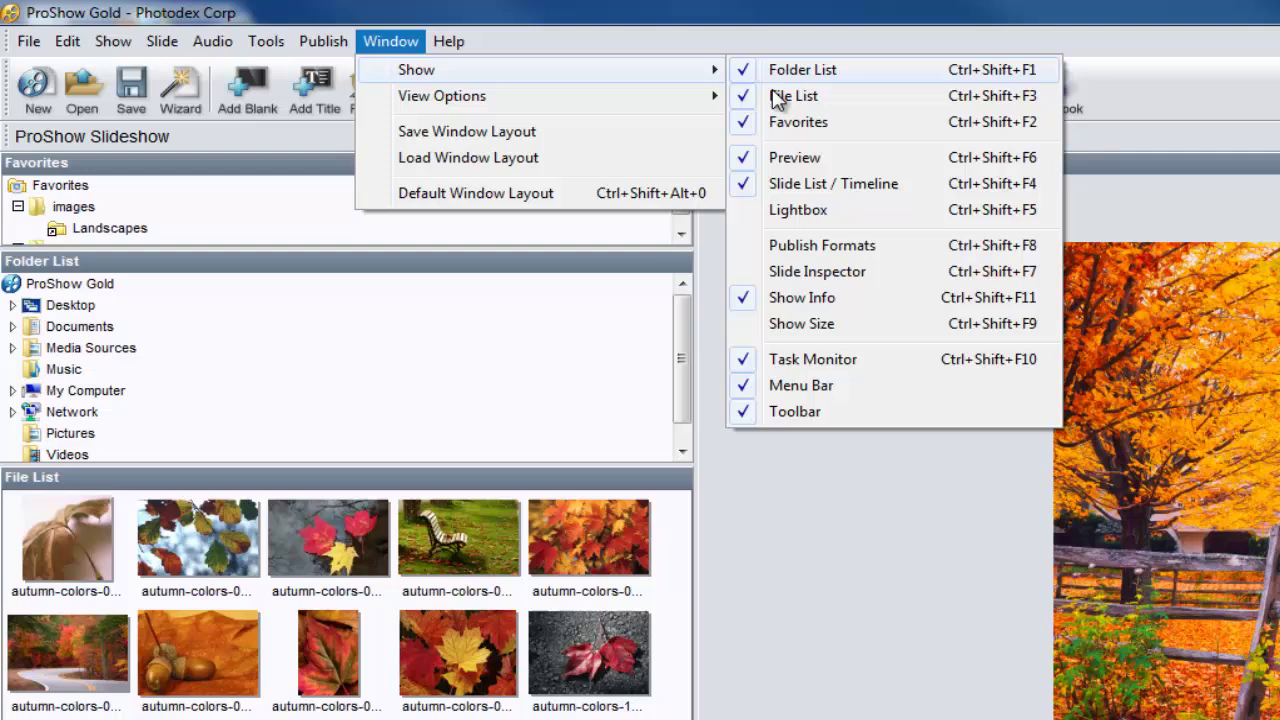
{"action": "left_click", "coordinate": [795, 211]}
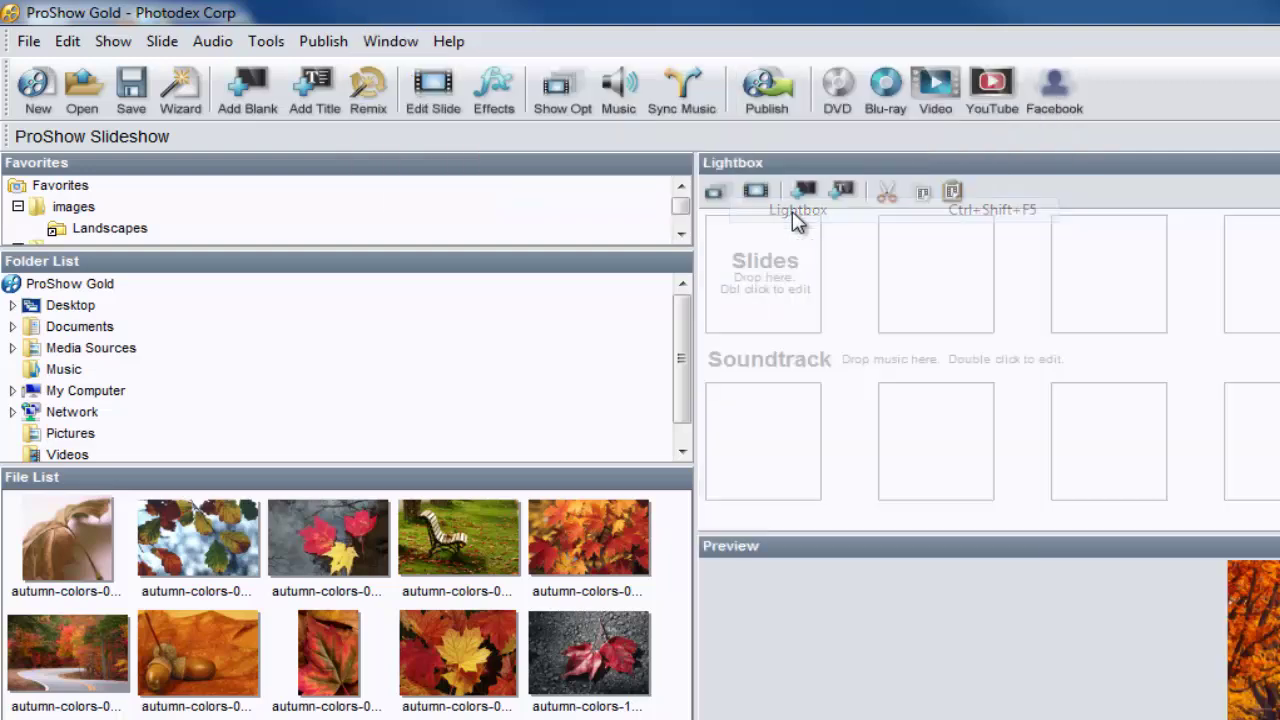
{"action": "left_click", "coordinate": [405, 41]}
{"action": "mouse_move", "coordinate": [416, 70]}
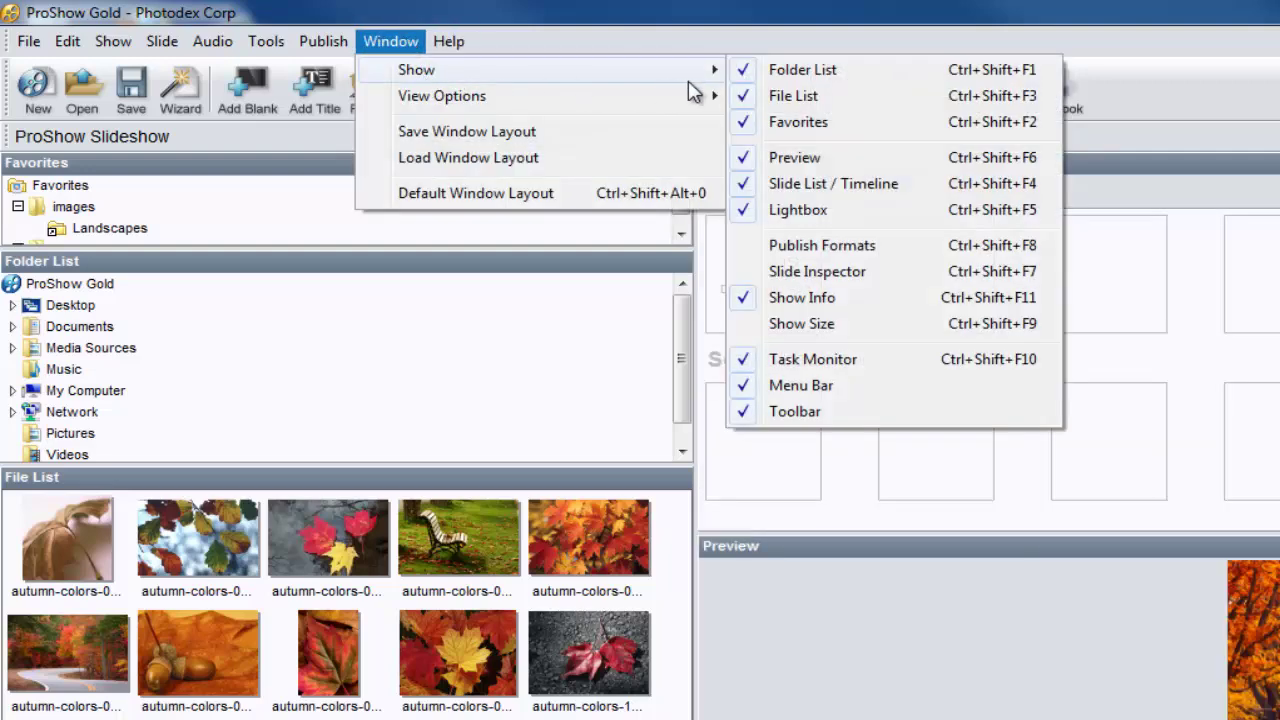
{"action": "left_click", "coordinate": [790, 250]}
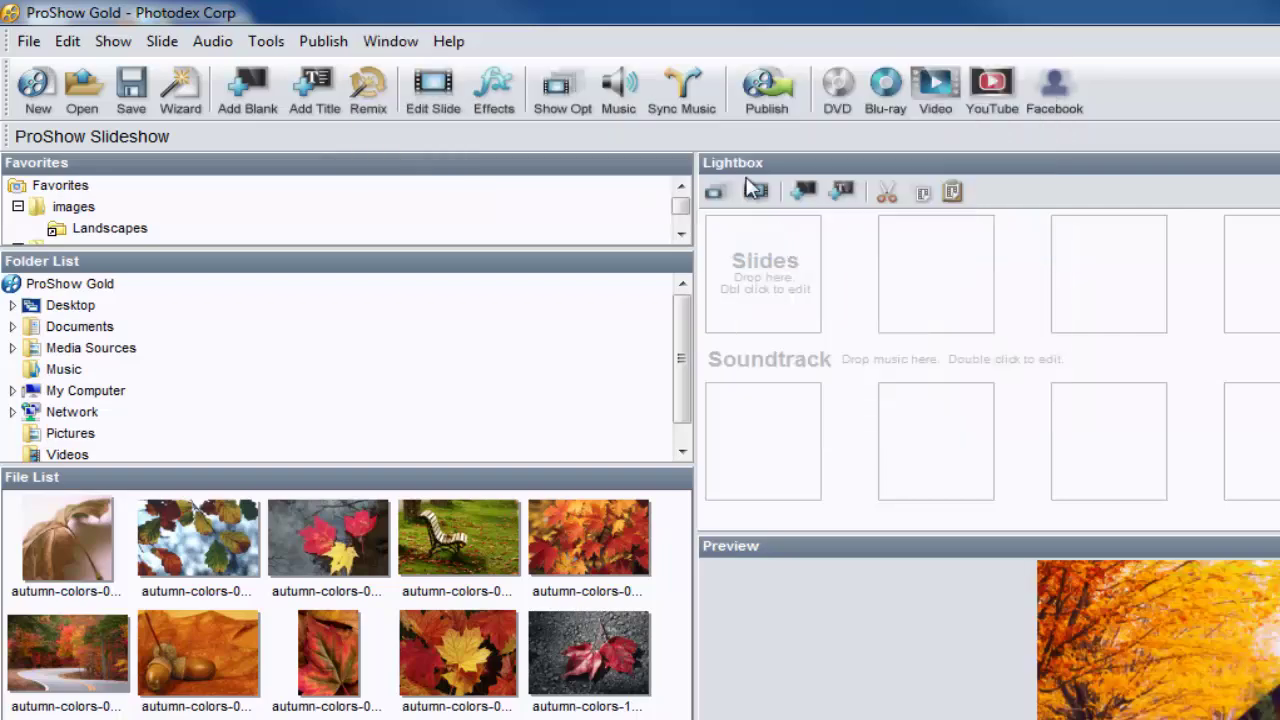
{"action": "left_click", "coordinate": [390, 41]}
{"action": "mouse_move", "coordinate": [367, 46]}
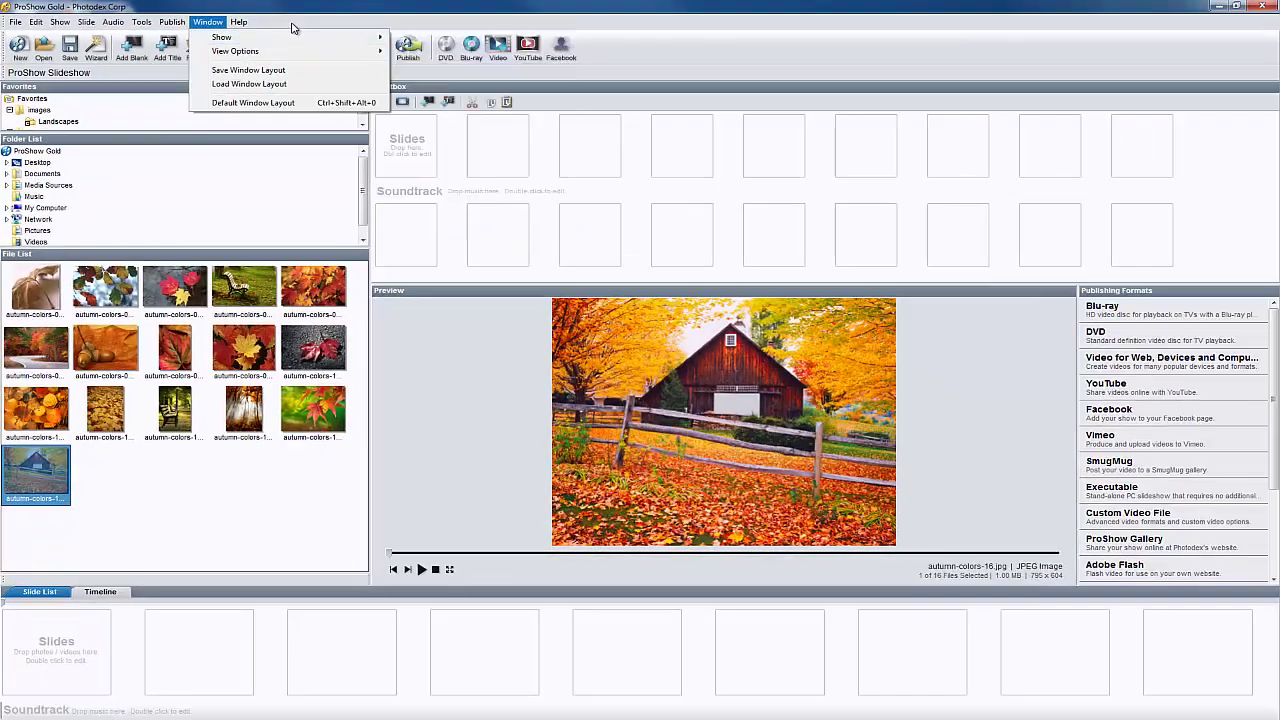
{"action": "left_click", "coordinate": [293, 28]}
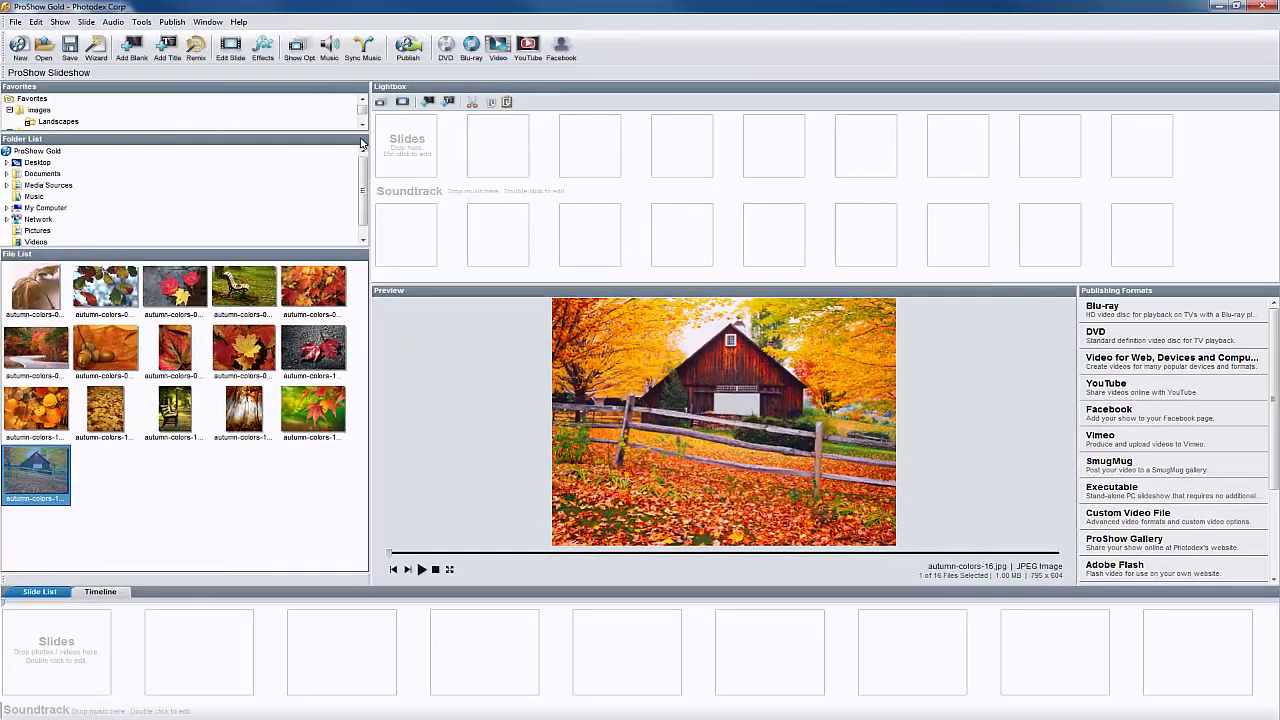
Place the Folder List below the File List and widen the File List and Publishing Formats panels.
{"action": "mouse_move", "coordinate": [366, 146]}
{"action": "left_mouse_down"}
{"action": "mouse_move", "coordinate": [226, 143]}
{"action": "mouse_move", "coordinate": [306, 147]}
{"action": "left_mouse_up"}
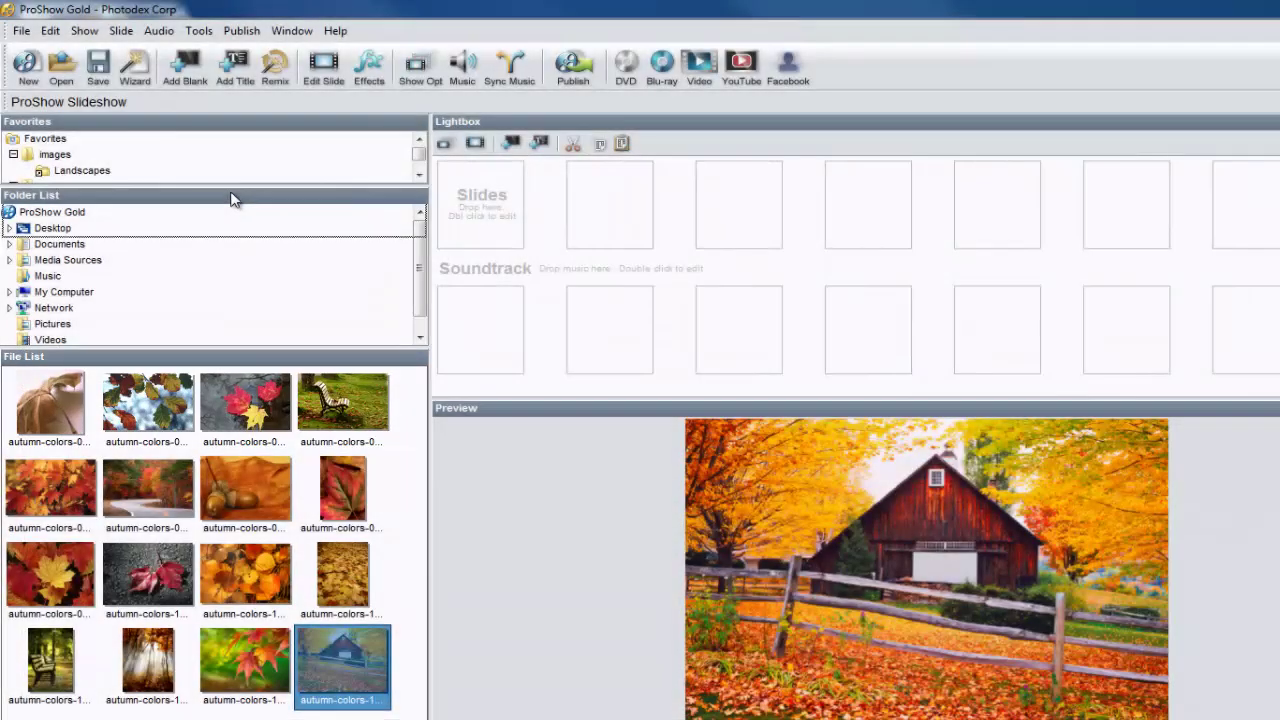
{"action": "left_click", "coordinate": [231, 199]}
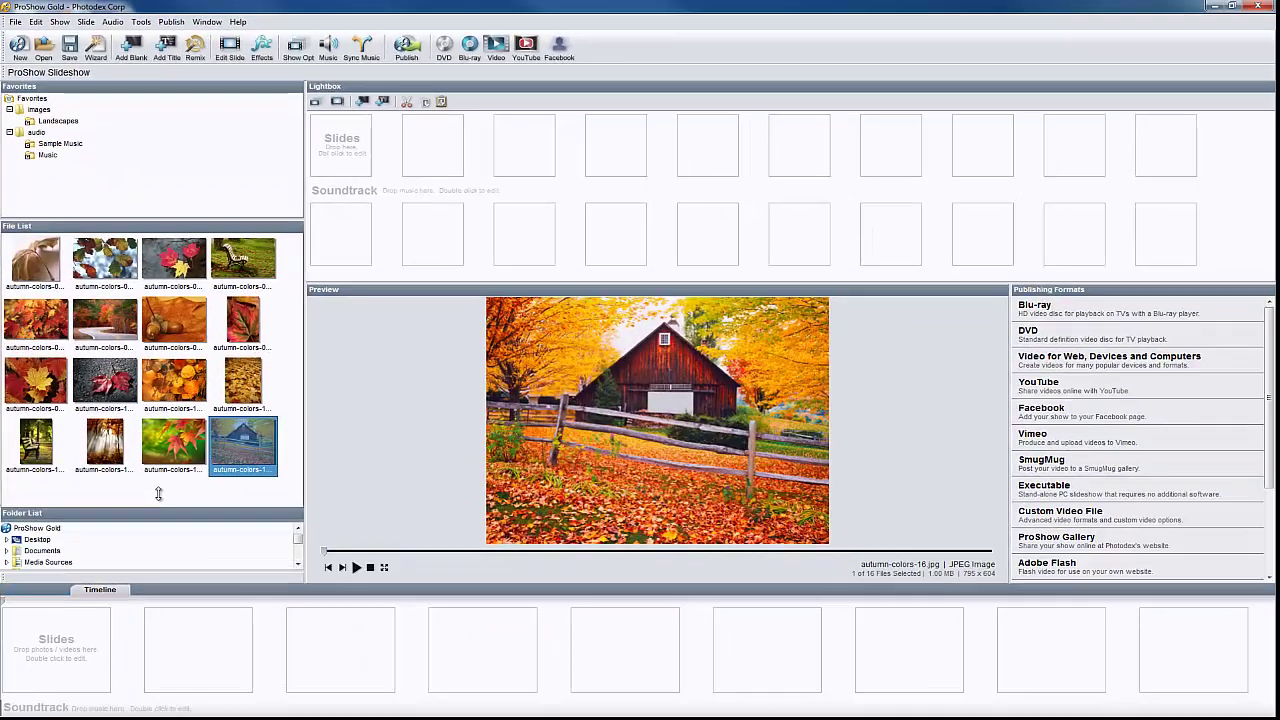
{"action": "left_click_drag", "start_coordinate": [158, 493], "coordinate": [160, 418]}
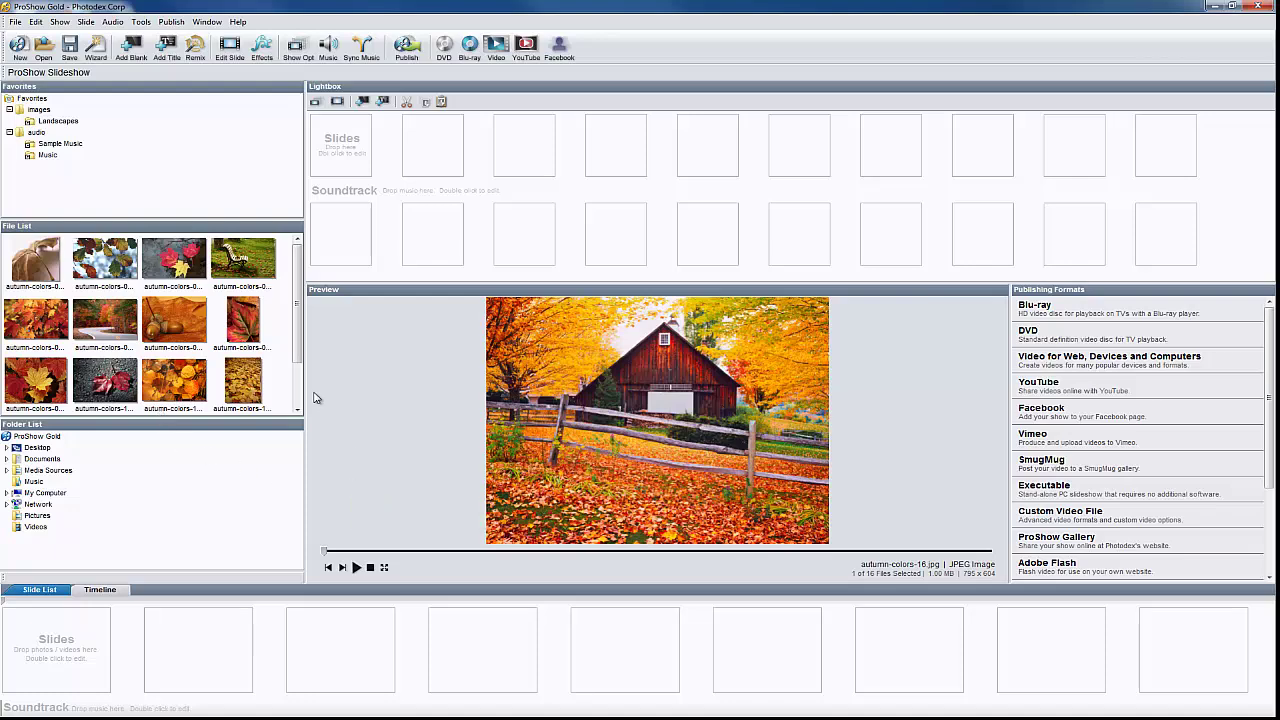
{"action": "left_click_drag", "start_coordinate": [305, 389], "coordinate": [401, 391]}
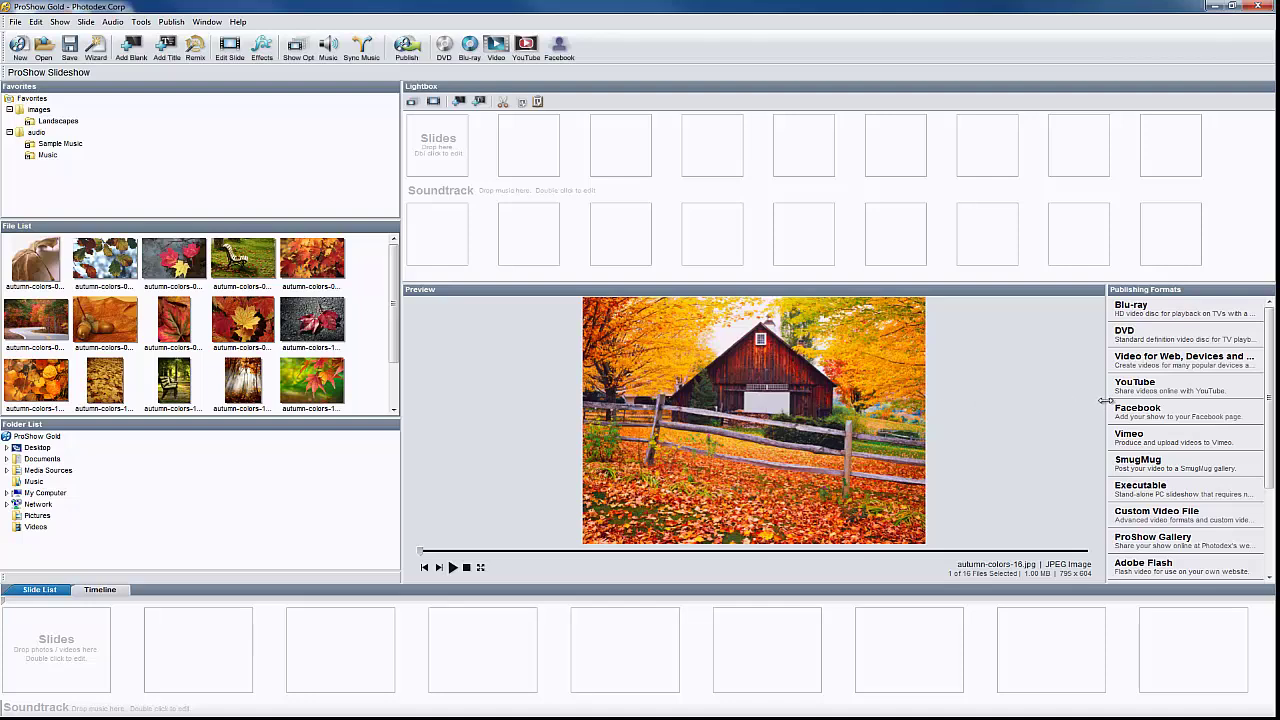
{"action": "left_click_drag", "start_coordinate": [1105, 400], "coordinate": [1054, 406]}
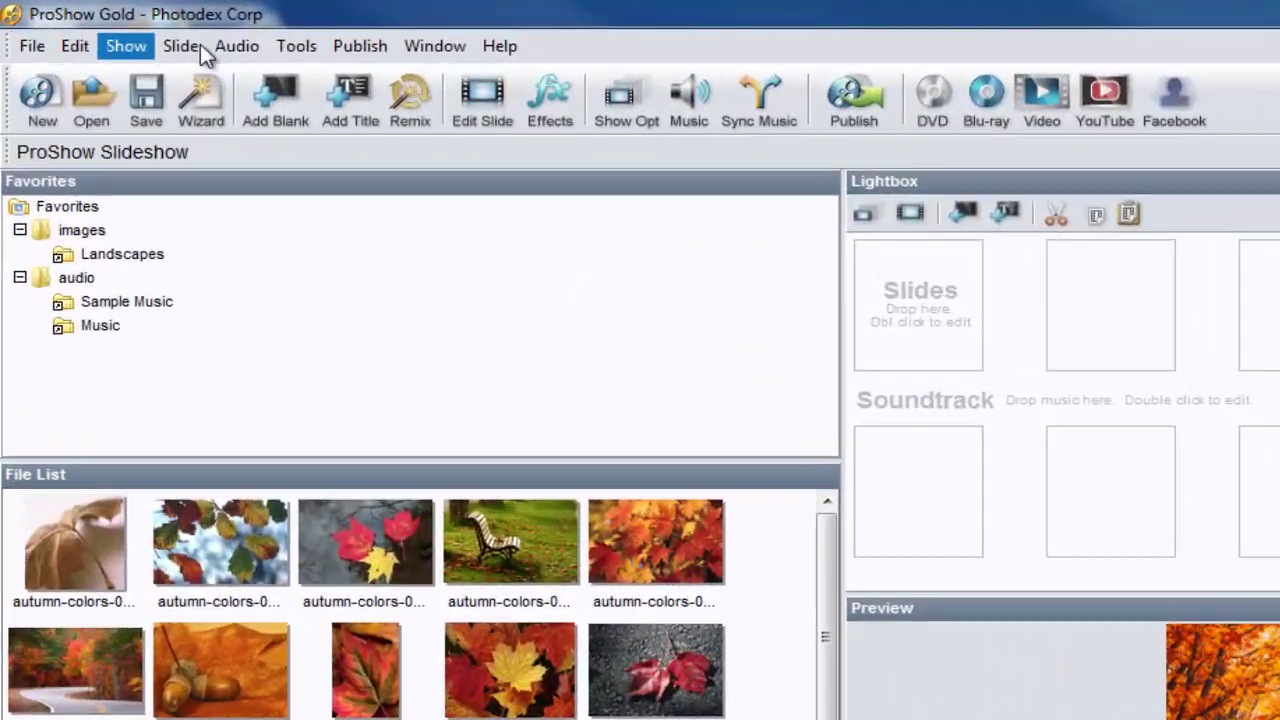
Save the current arrangement as a window layout named 'New Layou'.
{"action": "left_click", "coordinate": [412, 48]}
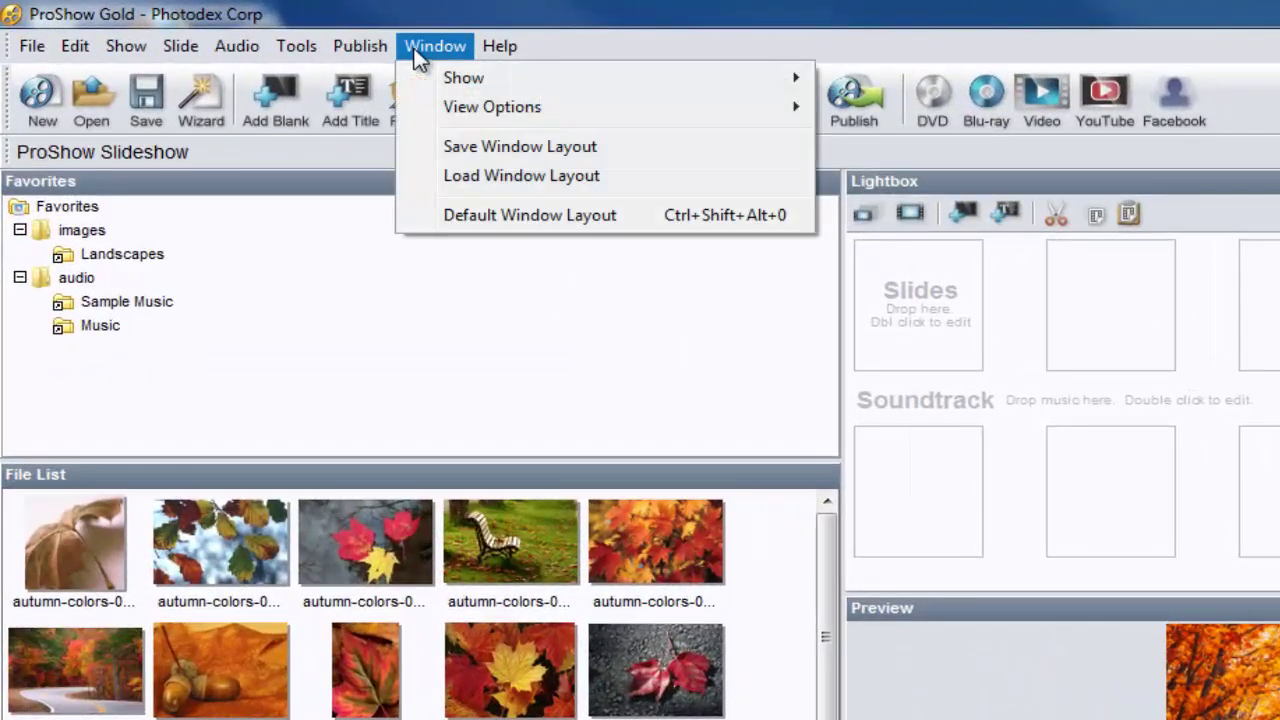
{"action": "left_click", "coordinate": [422, 146]}
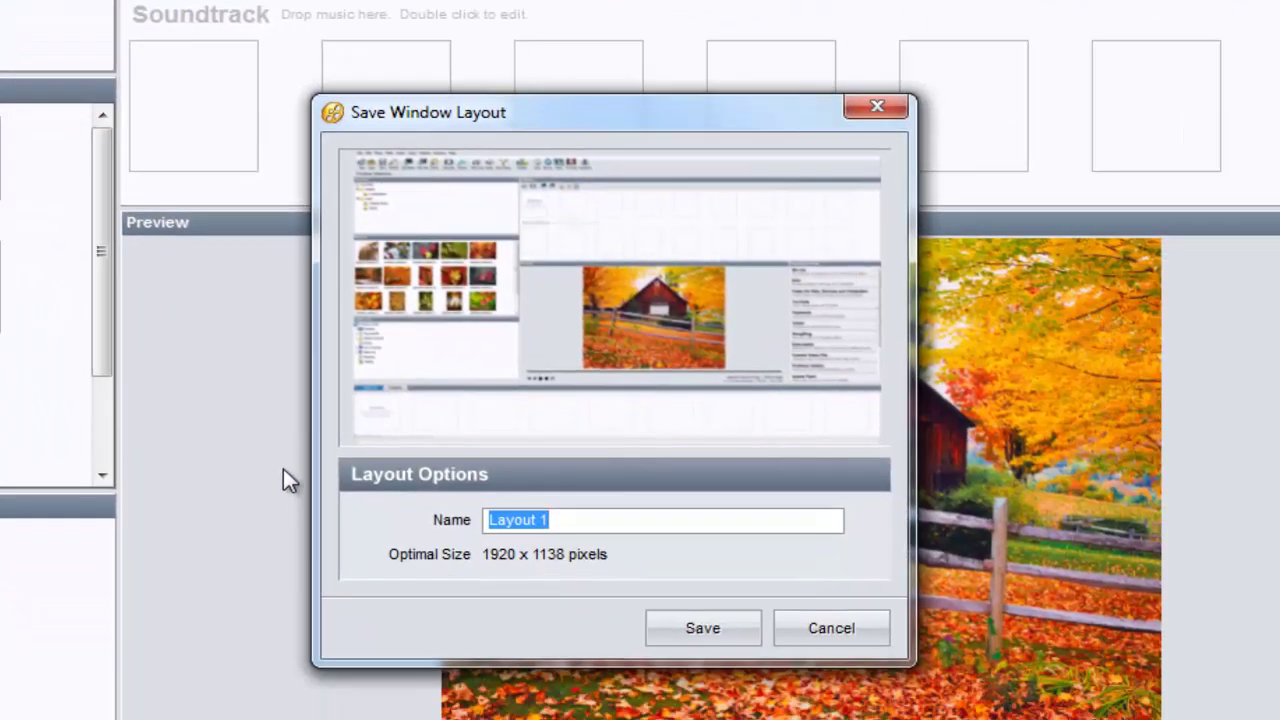
{"action": "type", "text": "New Layou"}
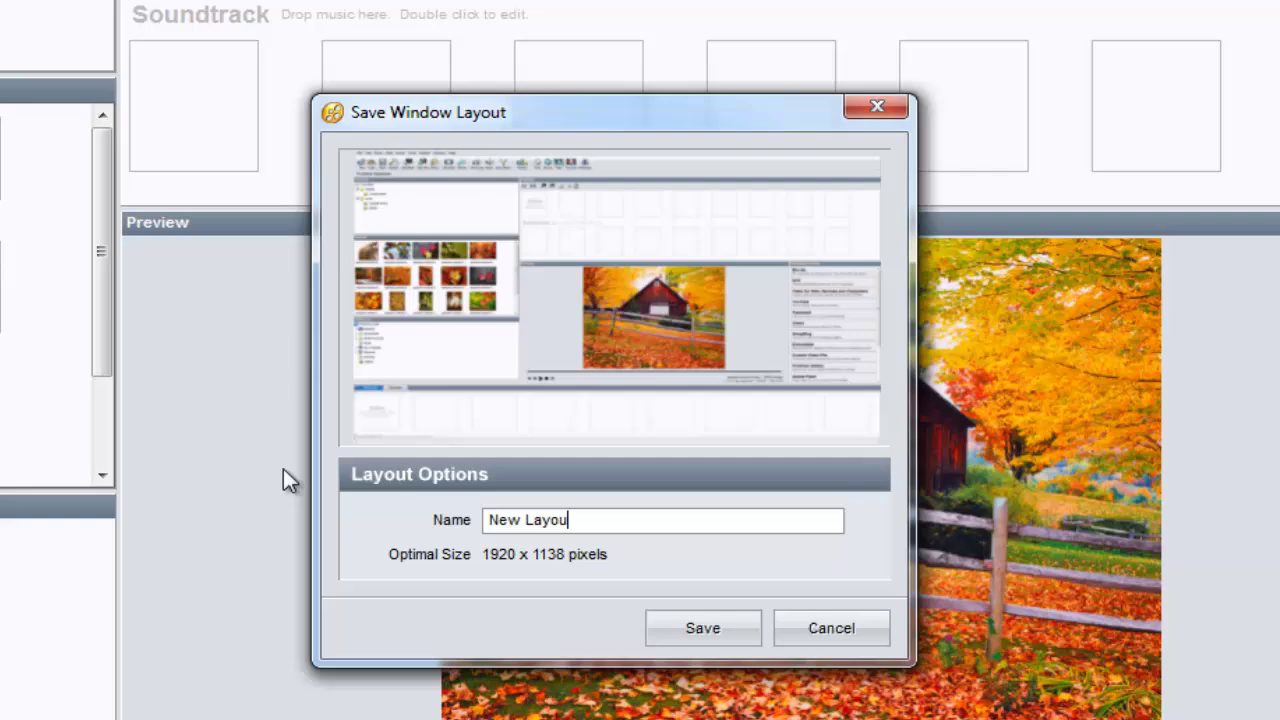
{"action": "left_click", "coordinate": [672, 636]}
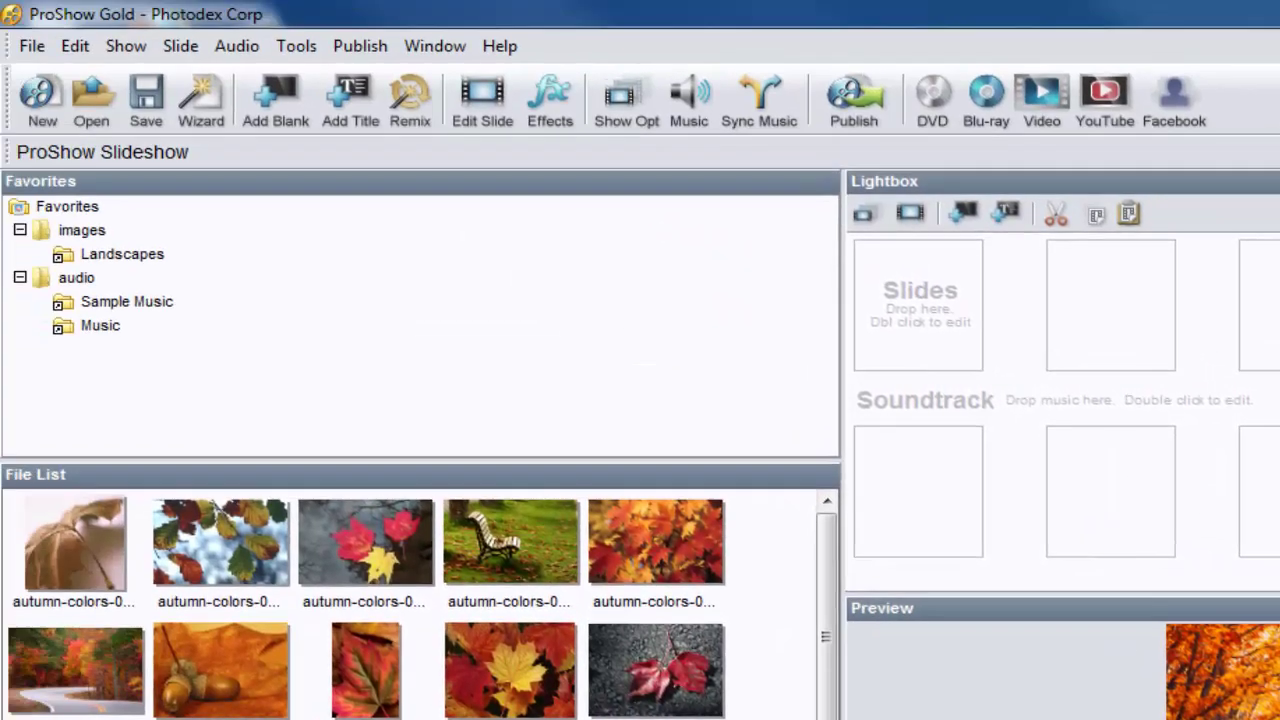
{"action": "left_click", "coordinate": [444, 53]}
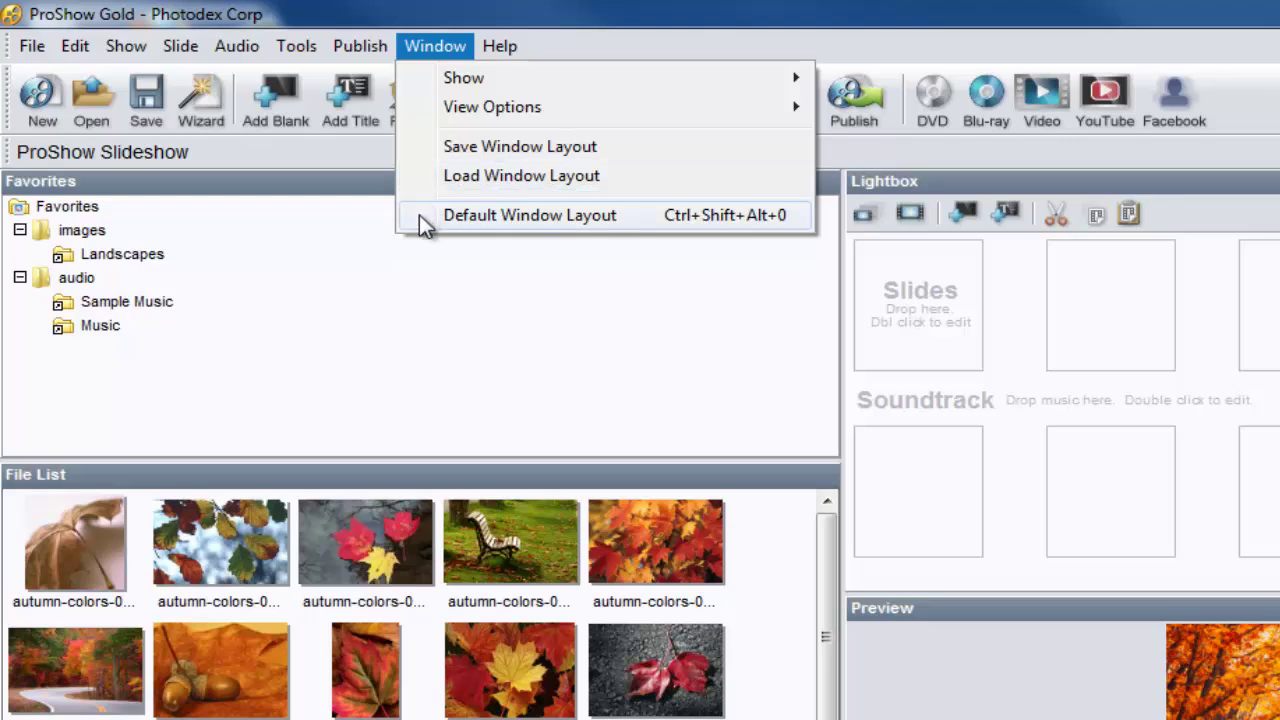
Restore the Default Window Layout and narrow the Folder List to widen the preview.
{"action": "left_click", "coordinate": [419, 215]}
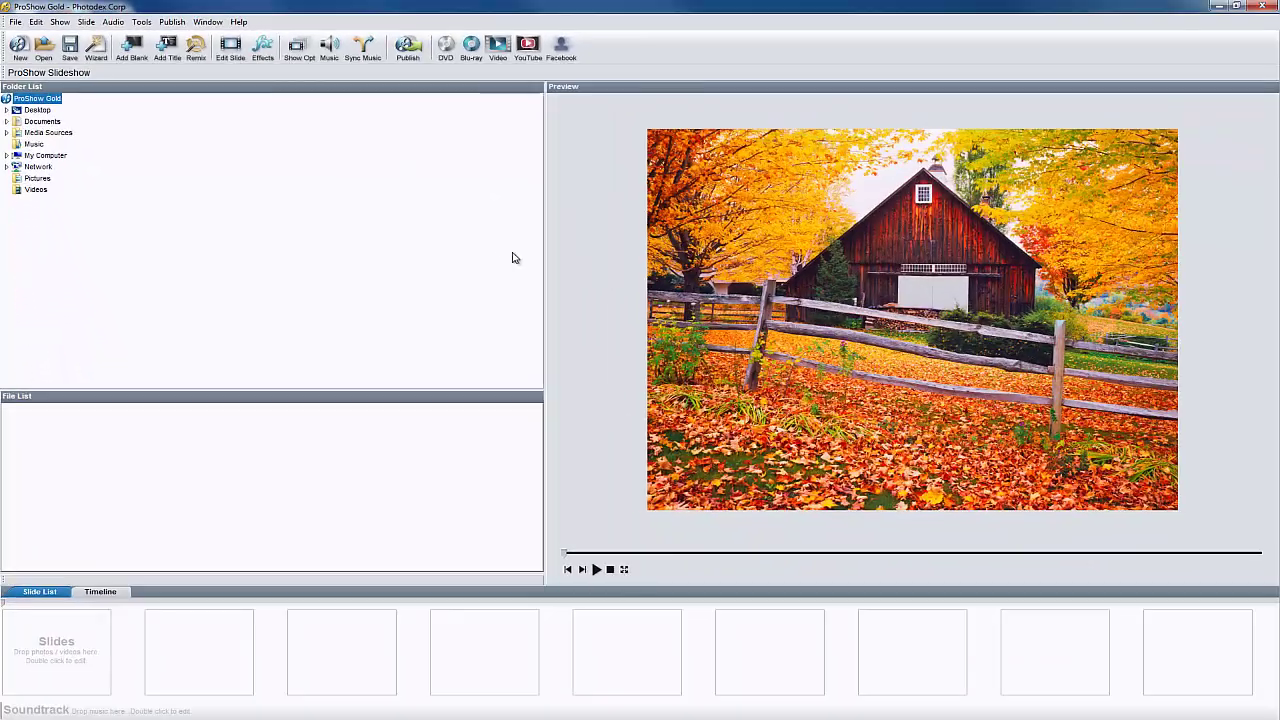
{"action": "left_click_drag", "start_coordinate": [381, 262], "coordinate": [255, 266]}
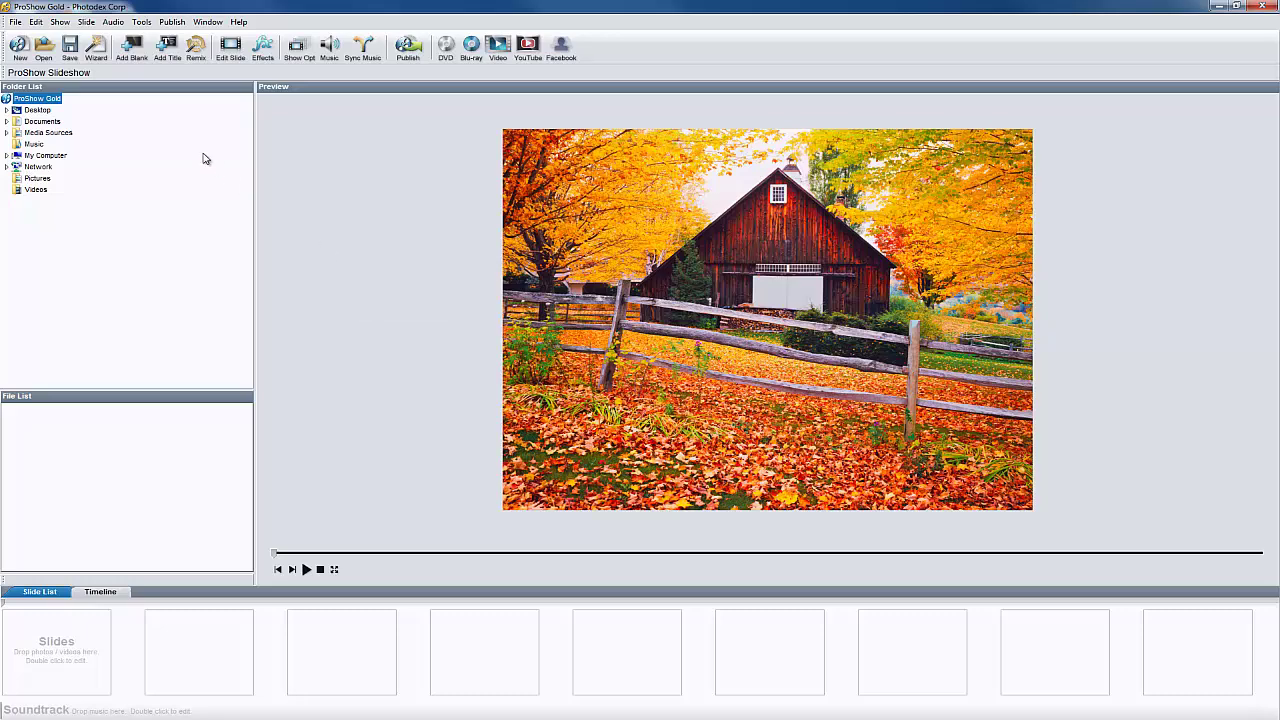
Open Edit > Preferences and show the Colors page with its saved configurations.
{"action": "left_click", "coordinate": [38, 22]}
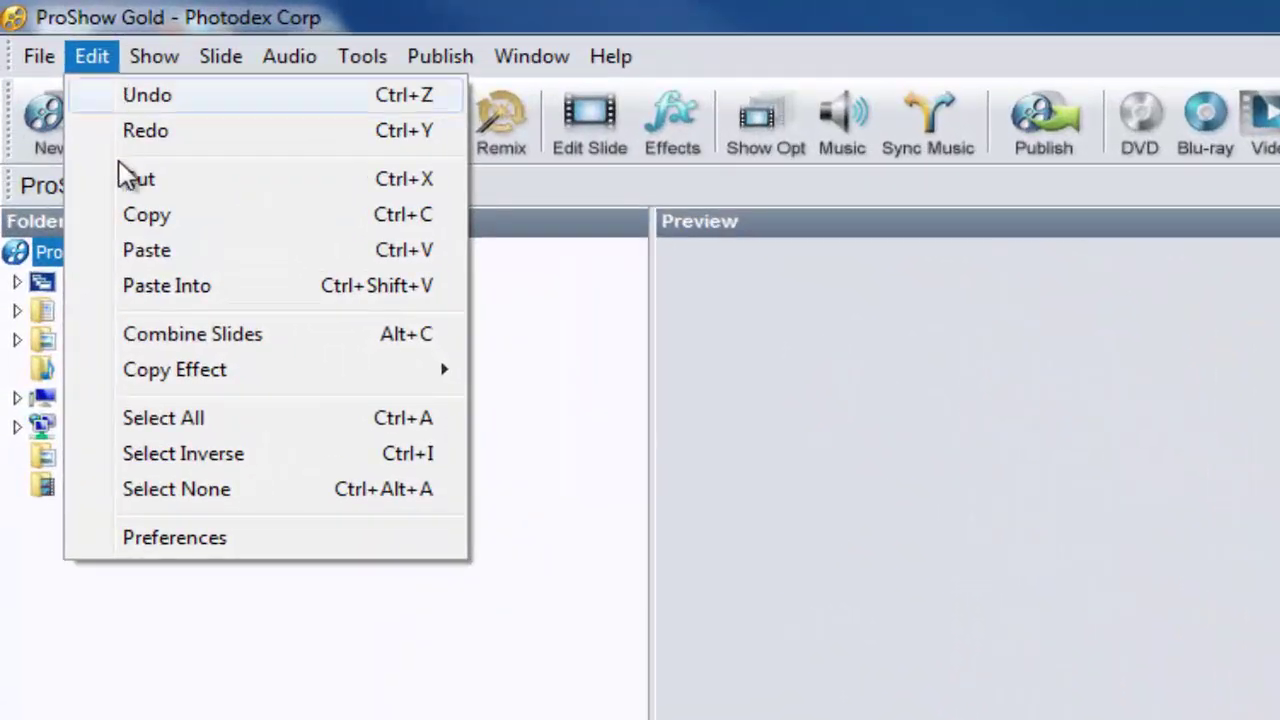
{"action": "left_click", "coordinate": [110, 540]}
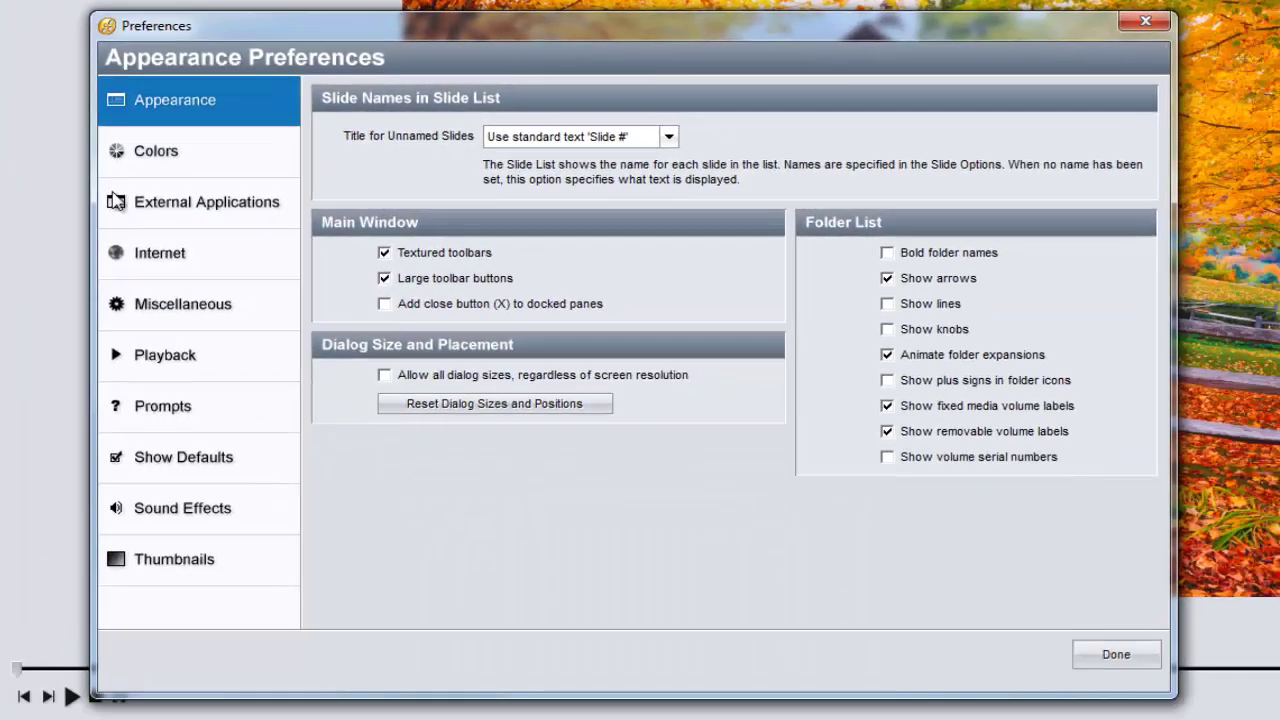
{"action": "left_click", "coordinate": [212, 172]}
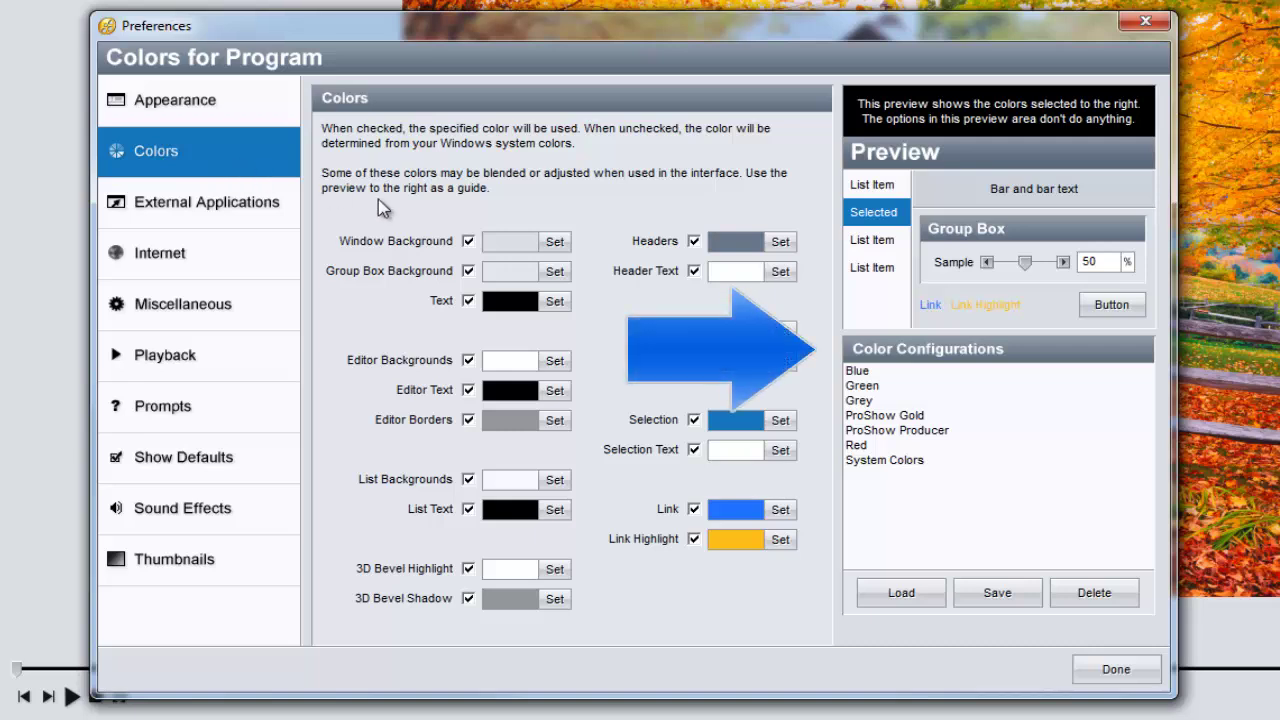
Load the ProShow Producer colour configuration and close Preferences.
{"action": "left_click", "coordinate": [864, 417]}
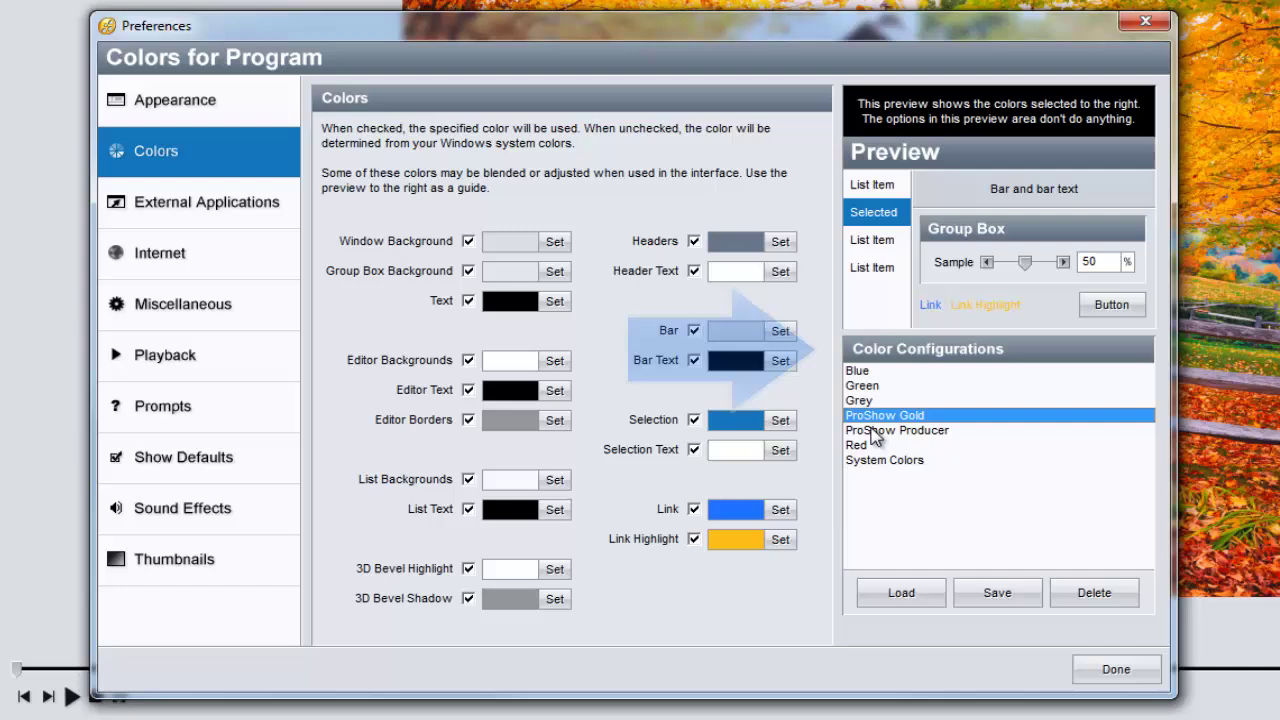
{"action": "left_click", "coordinate": [871, 433]}
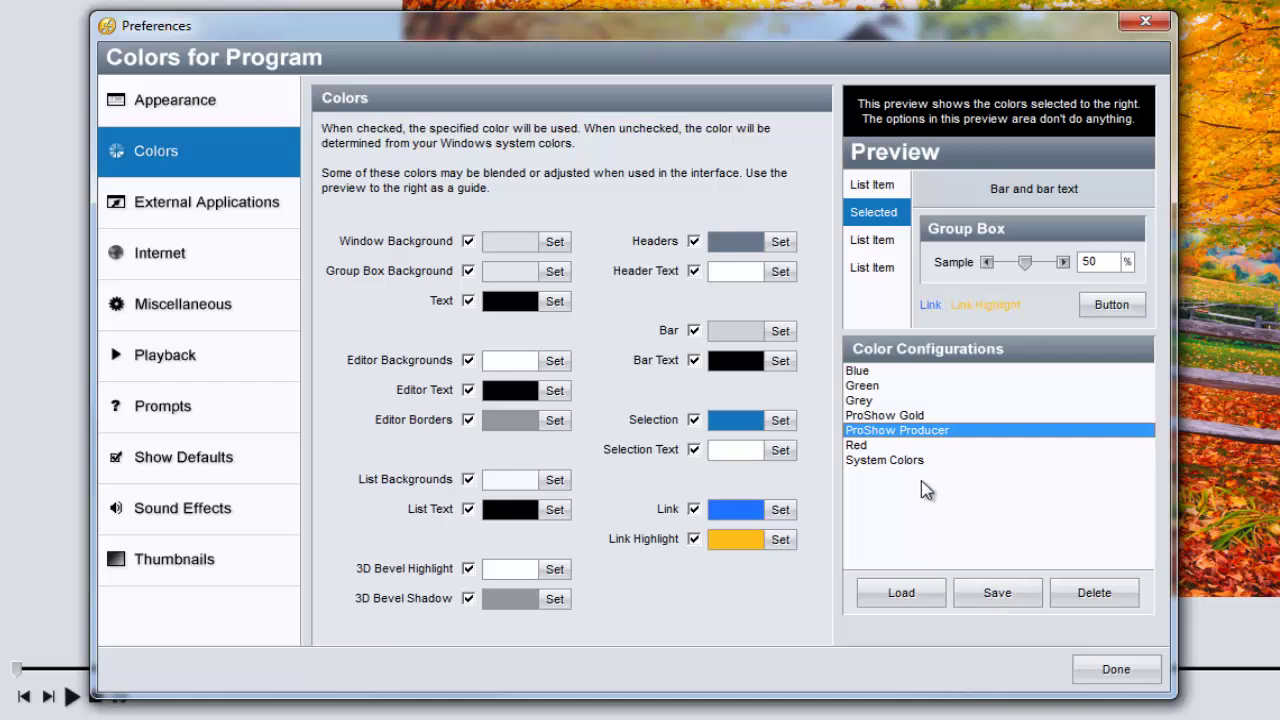
{"action": "left_click", "coordinate": [927, 593]}
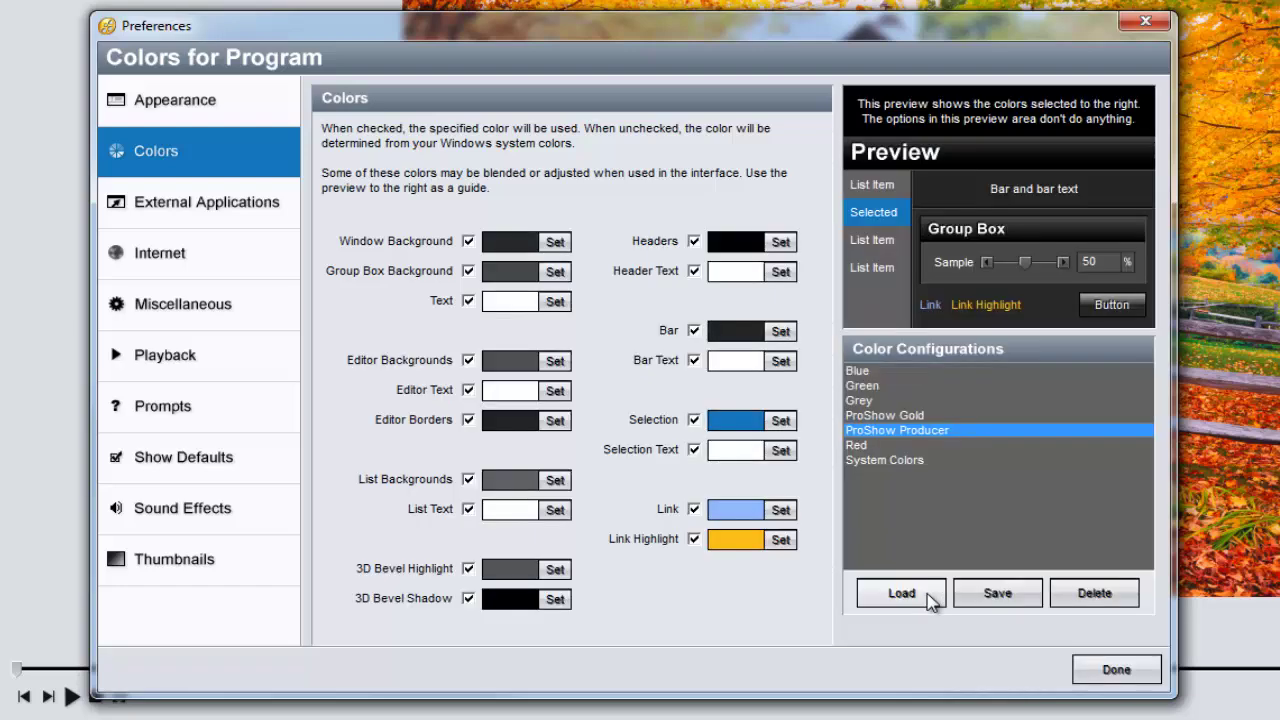
{"action": "left_click", "coordinate": [1125, 680]}
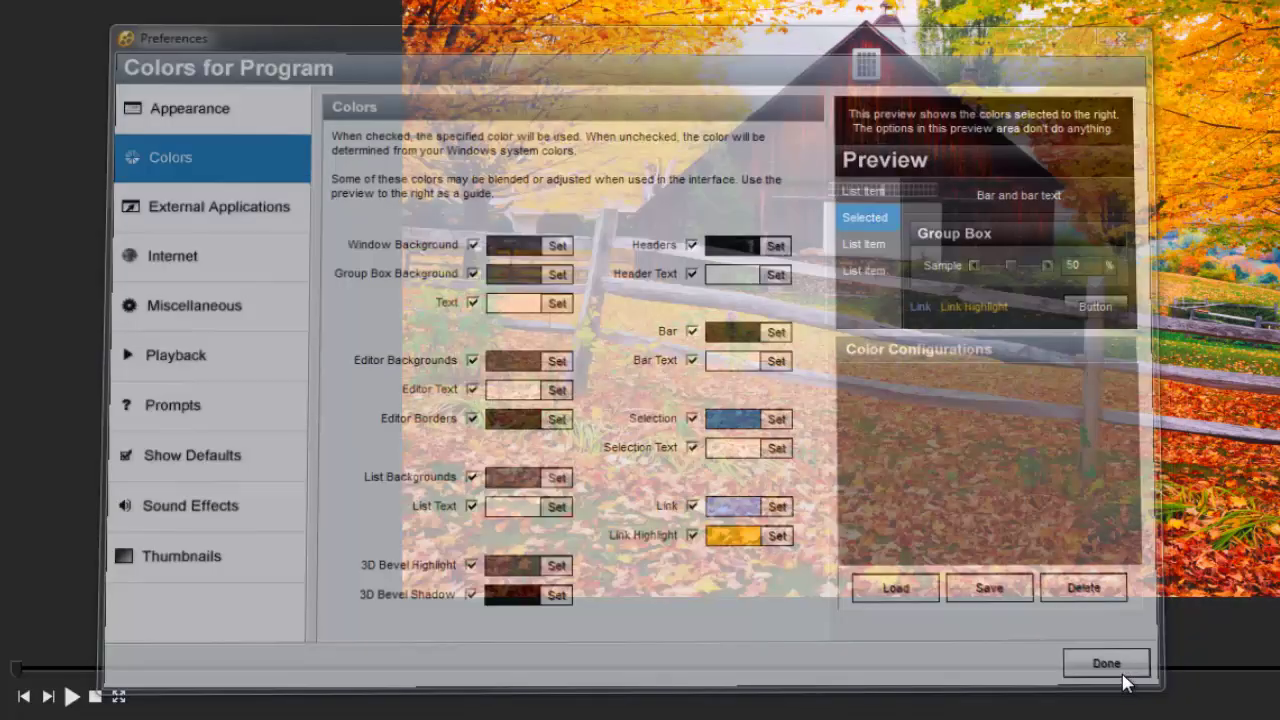